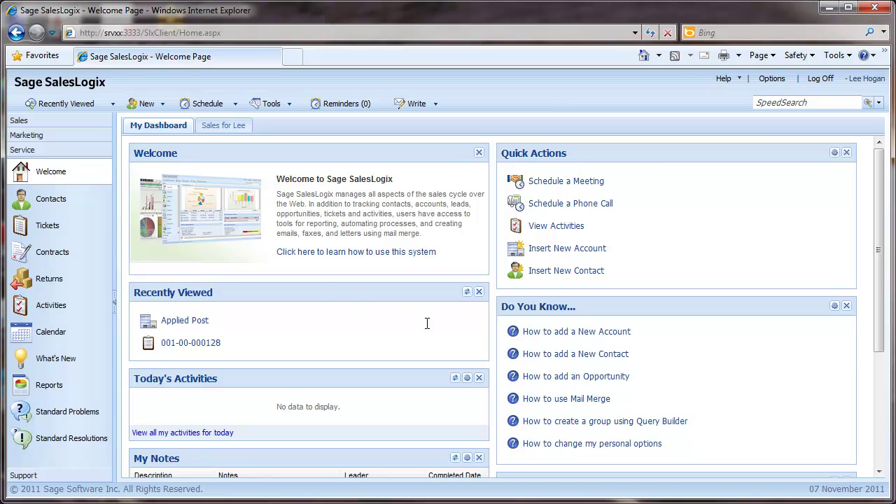
- Open the ticket area and show the group of all open tickets
left_click(47, 225)
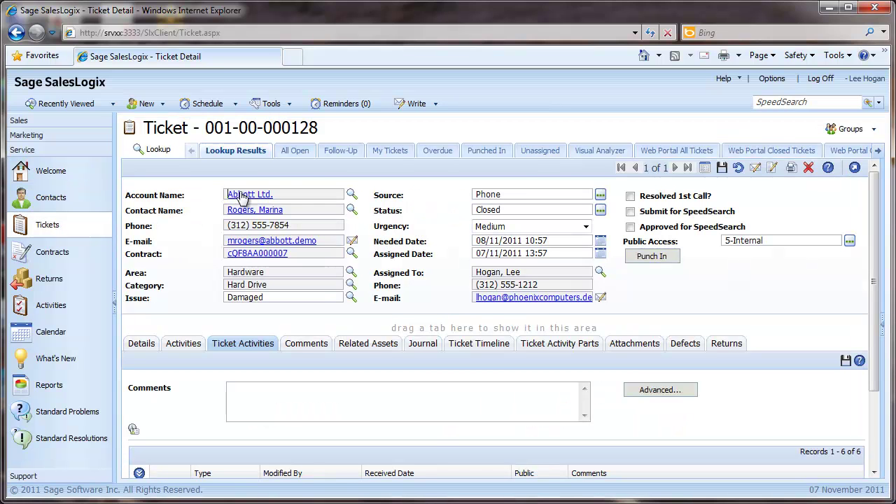
left_click(294, 150)
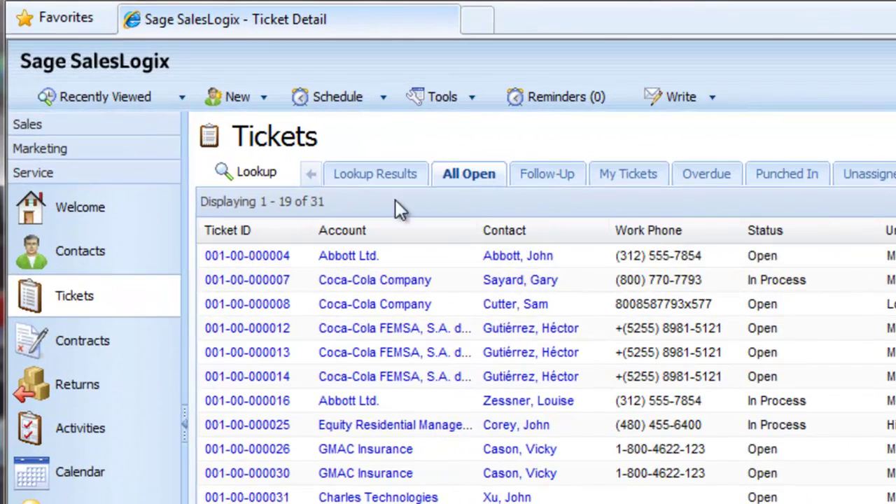
- Open the recently viewed account Applied Post and review its list of assets
left_click(135, 107)
mouse_move(135, 161)
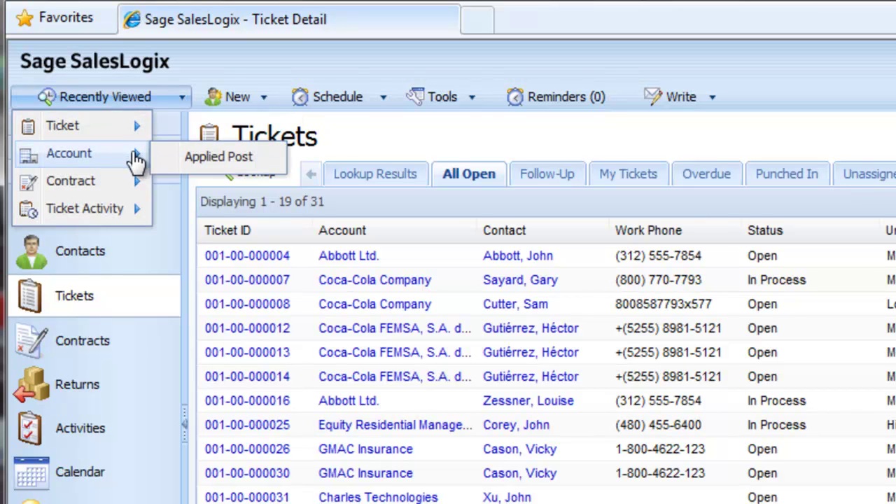
left_click(212, 155)
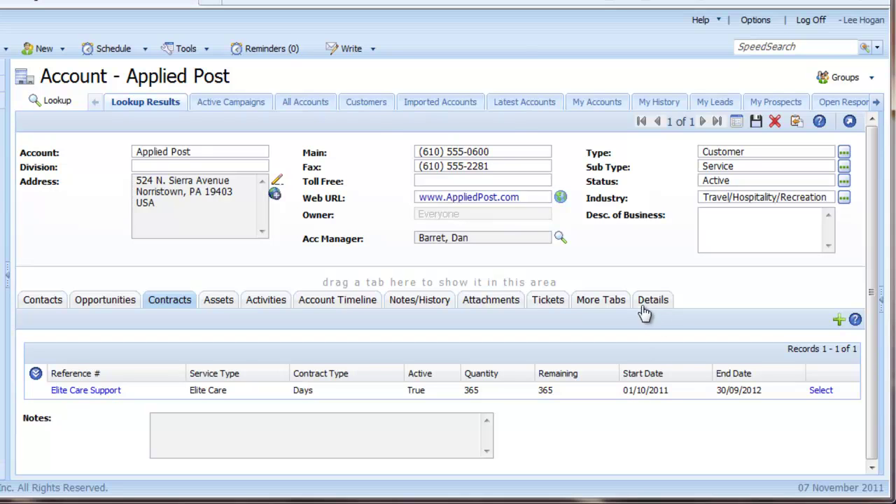
left_click(218, 305)
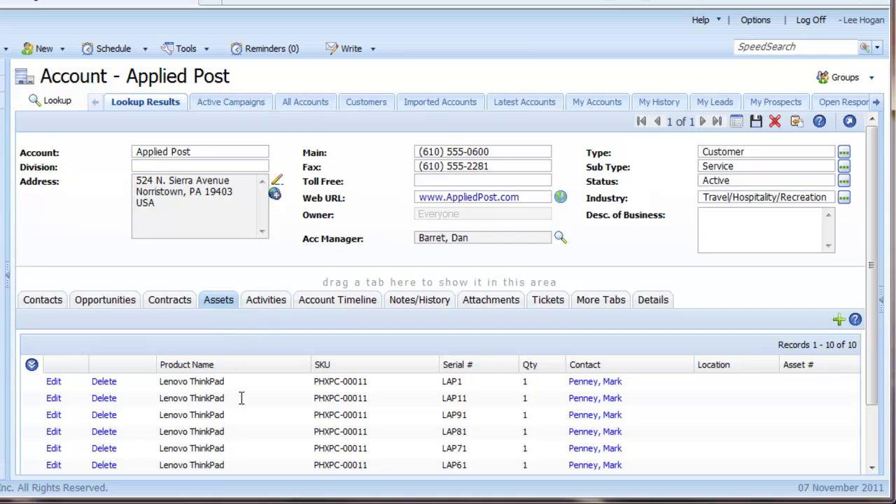
scroll(241, 398, "down", 2)
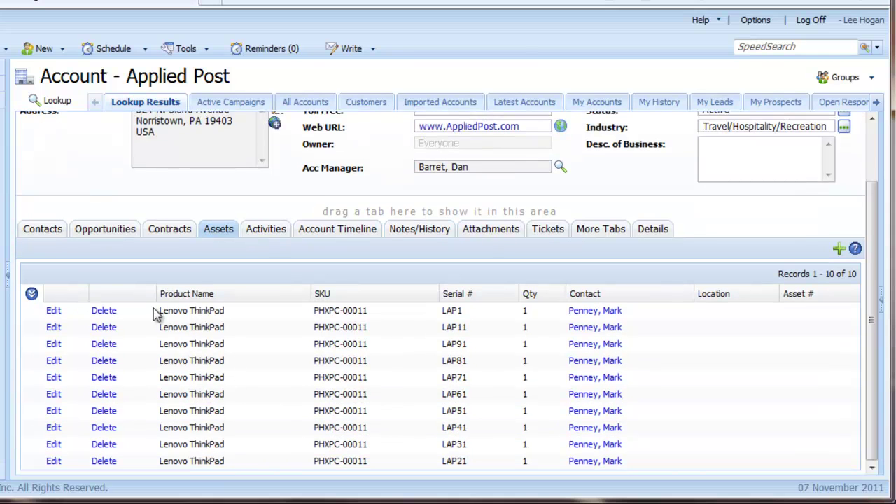
- Open the primary contact of the Applied Post account and start a new ticket for that contact
left_click(51, 233)
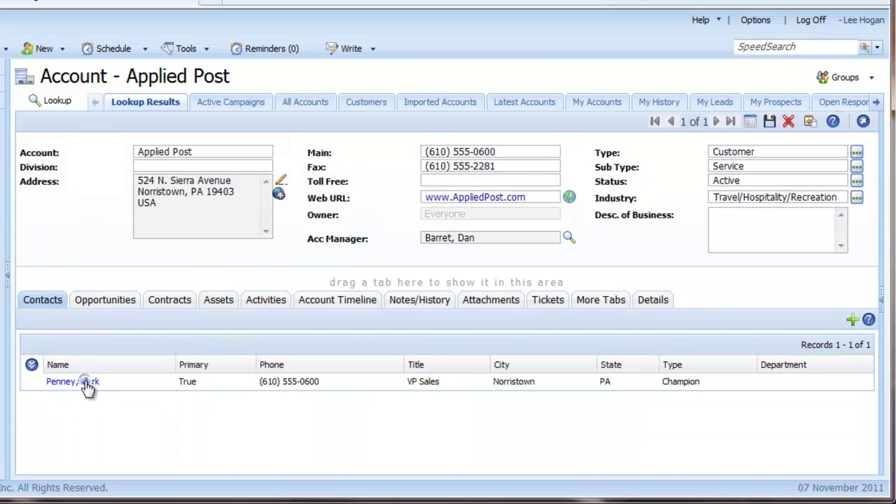
left_click(87, 388)
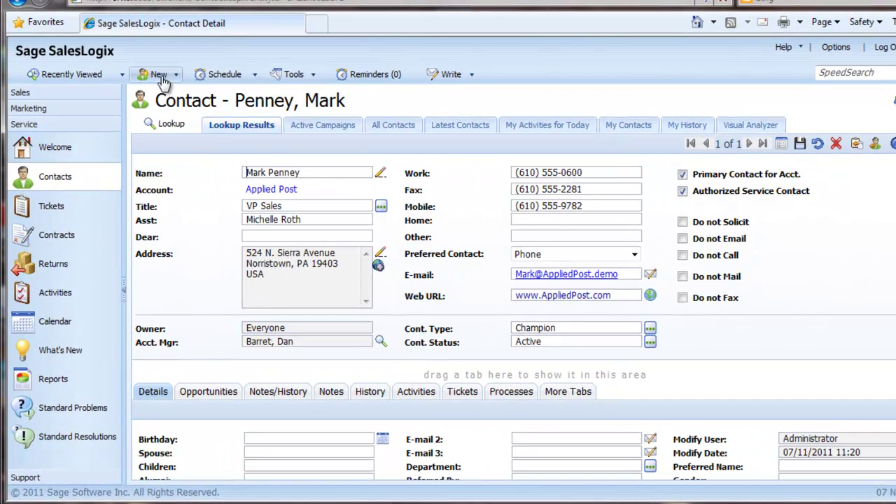
left_click(161, 79)
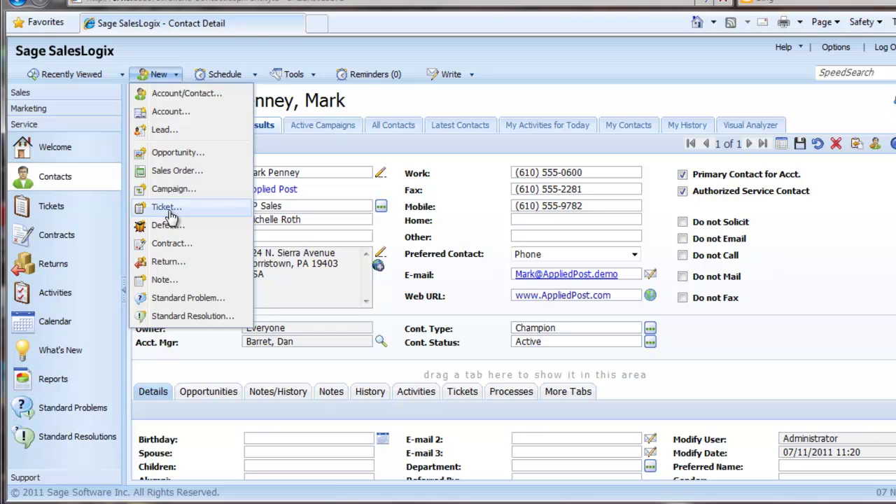
left_click(286, 156)
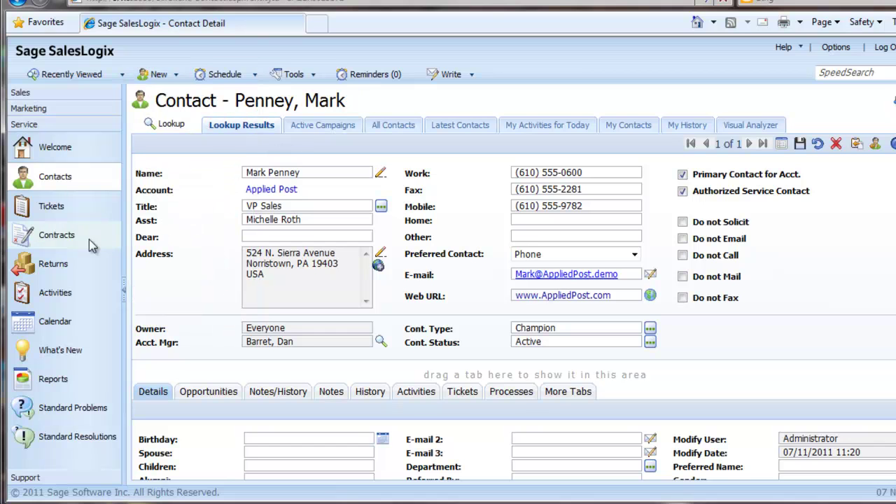
right_click(59, 205)
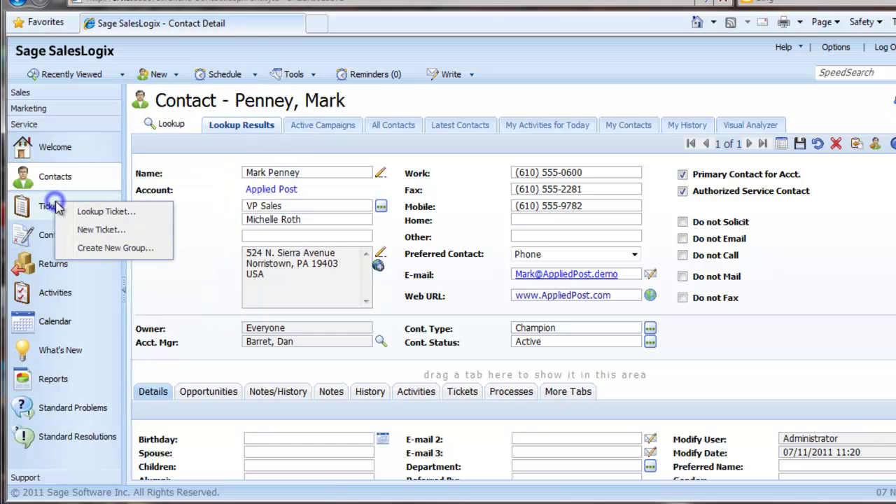
left_click(87, 232)
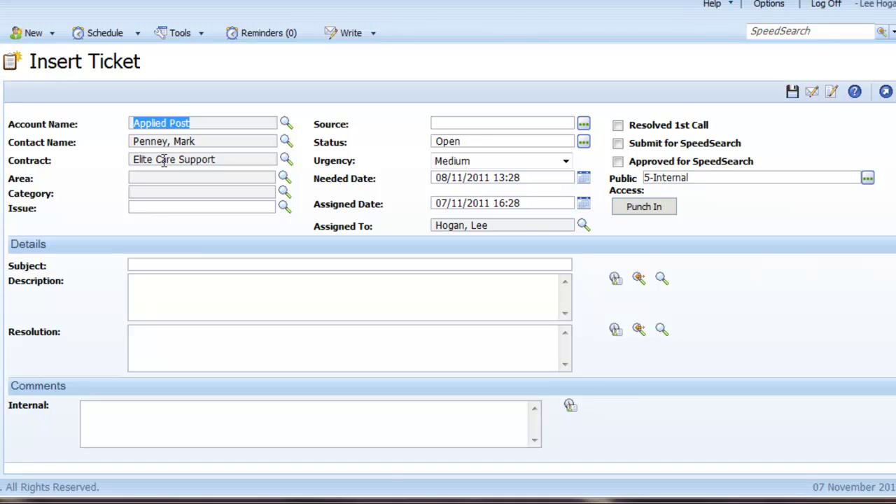
- Review the contracts available for the ticket without changing the selection, and bring up the area, category and issue choices
left_click(285, 161)
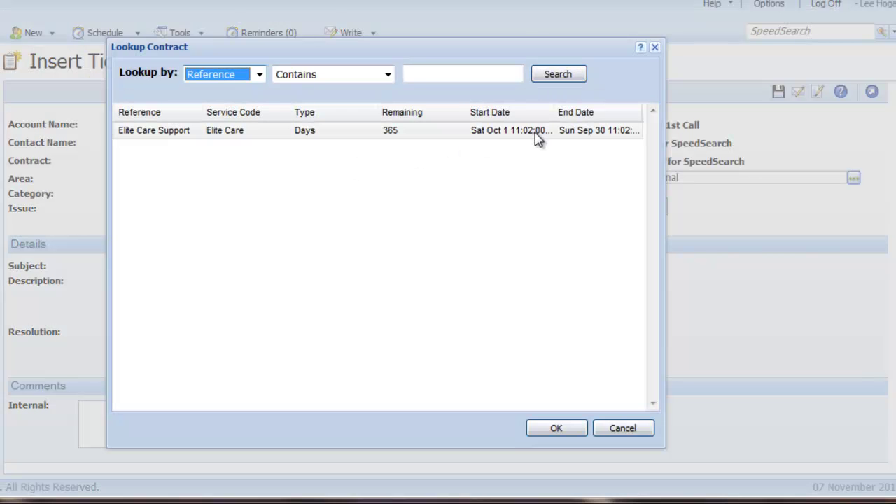
left_click(625, 428)
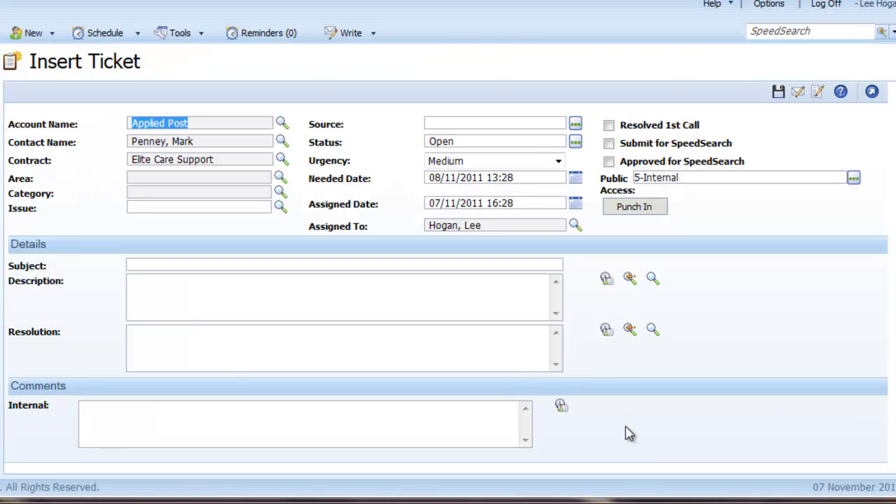
left_click(279, 179)
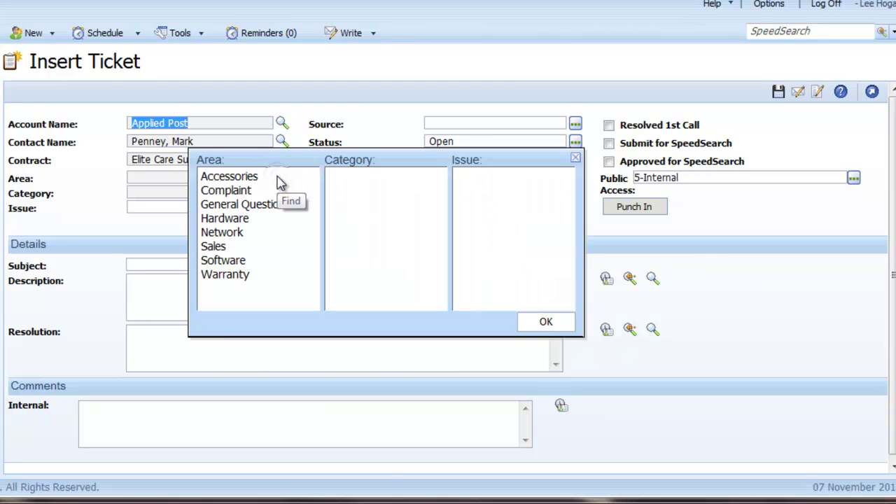
left_click(238, 204)
left_click(339, 191)
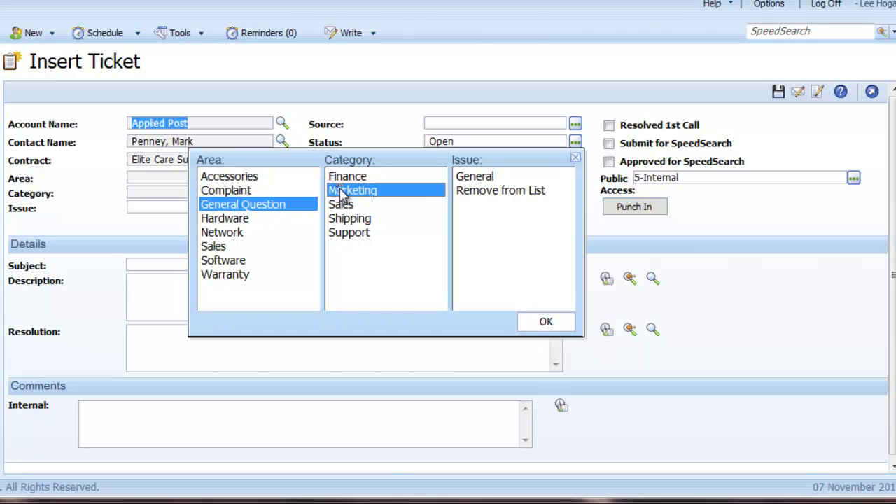
left_click(482, 195)
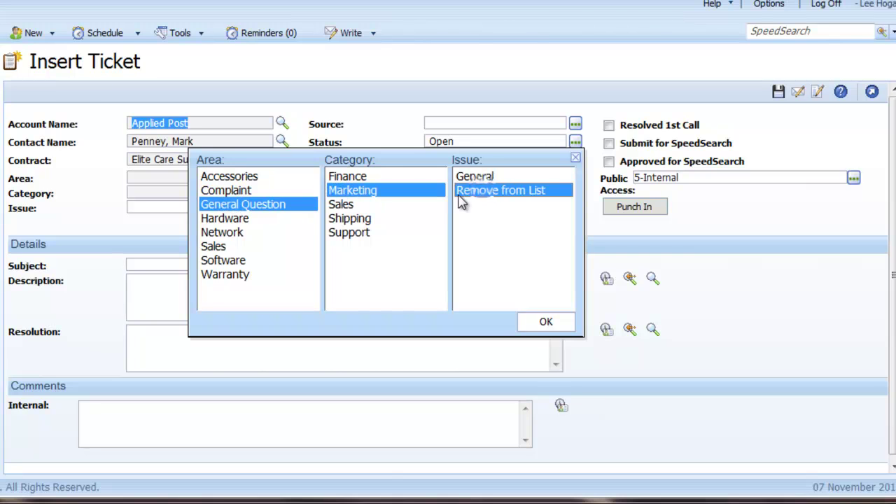
- Classify the ticket as area Hardware, category Hard Drive, issue Damaged, and set its source to Phone
left_click(236, 224)
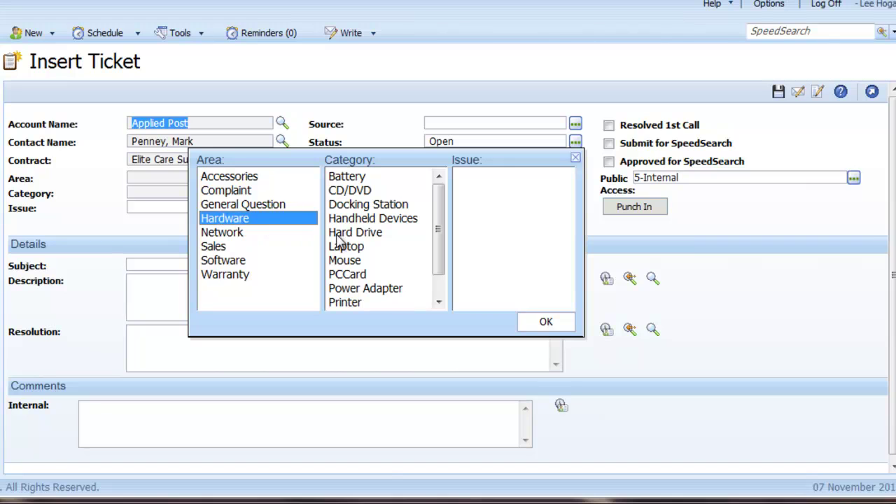
left_click(339, 236)
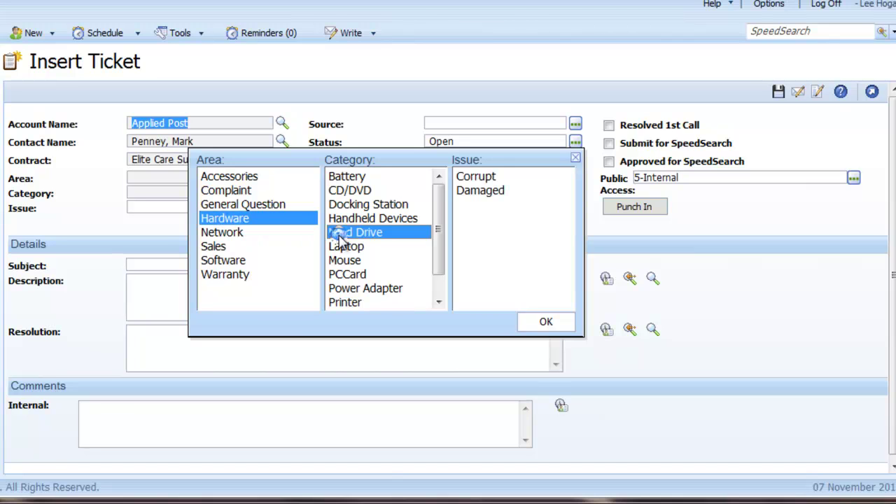
left_click(475, 196)
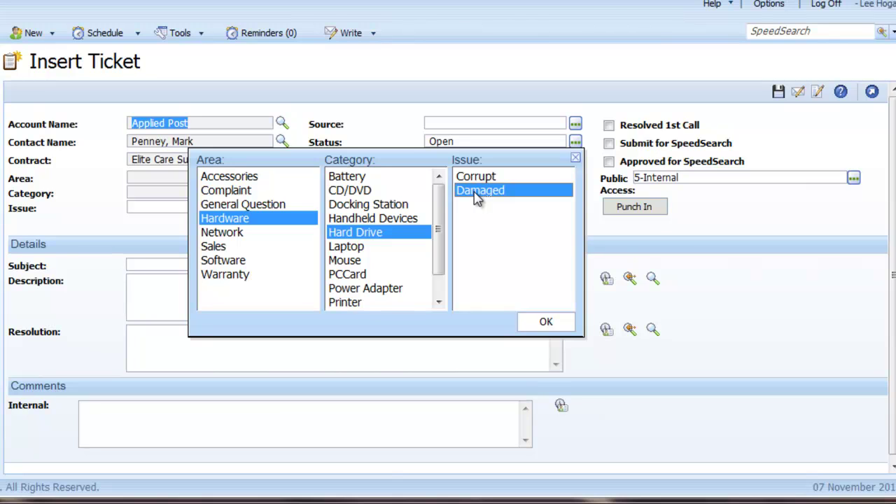
left_click(546, 323)
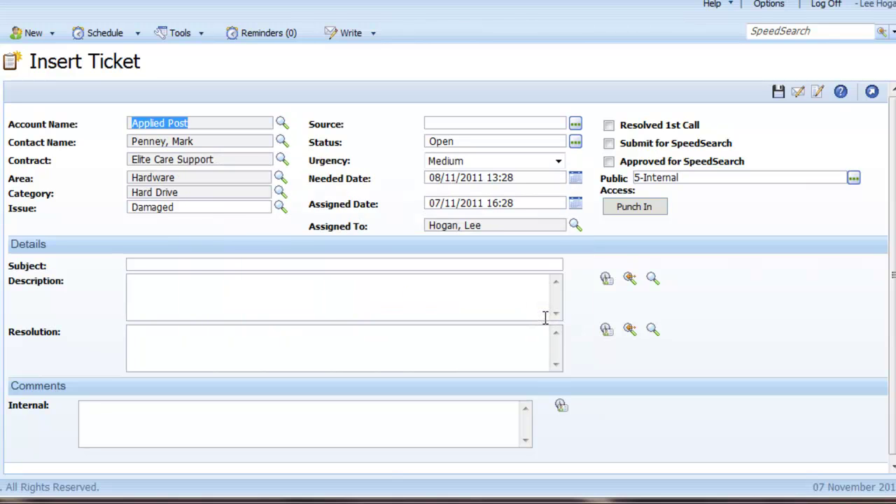
left_click(574, 125)
left_click(449, 164)
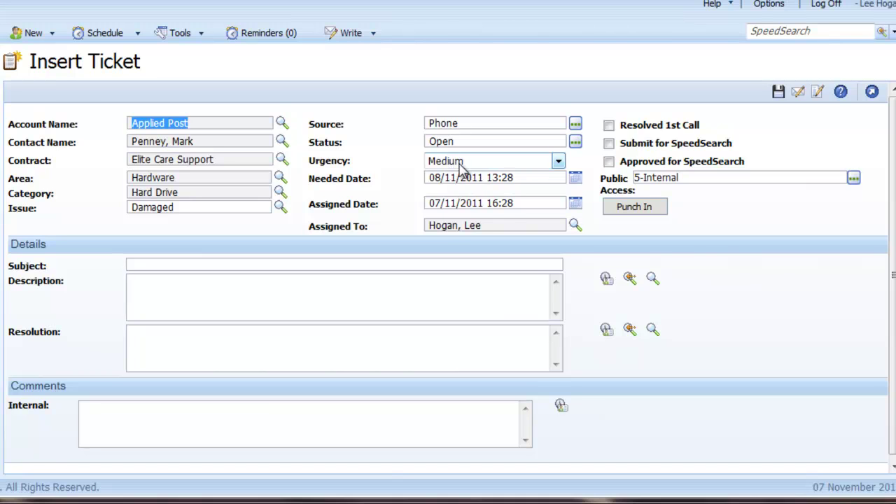
left_click(559, 162)
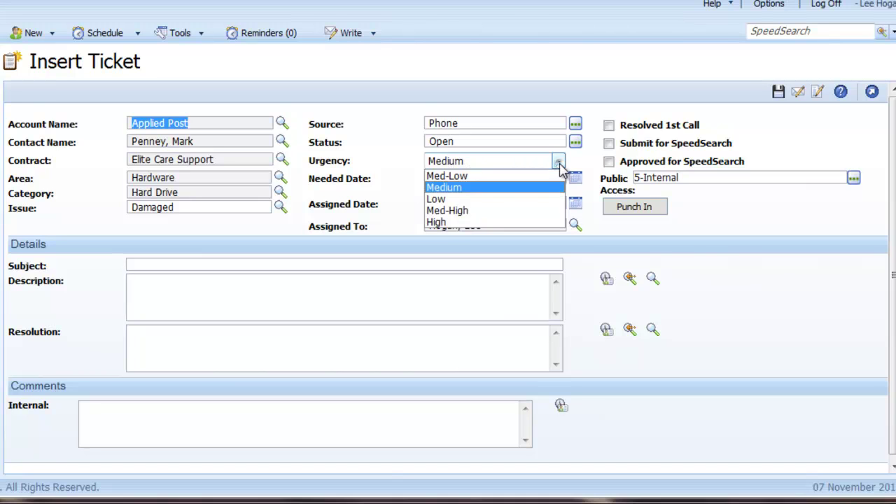
left_click(543, 201)
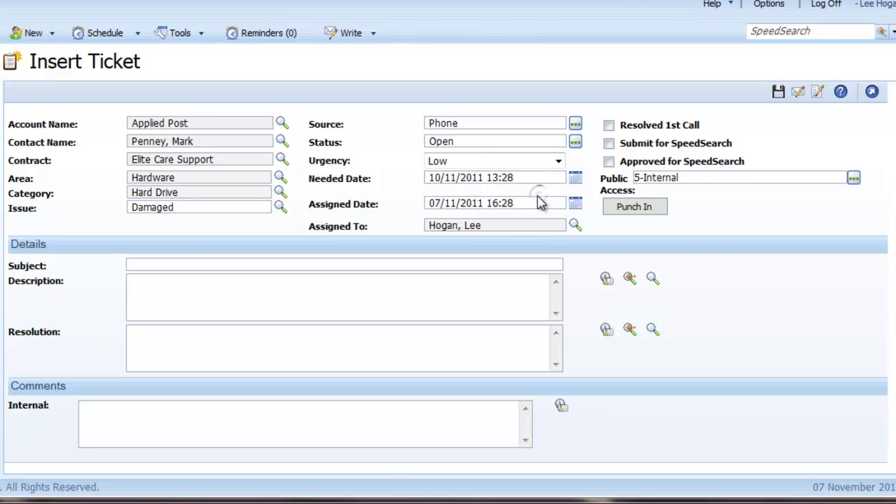
left_click(559, 162)
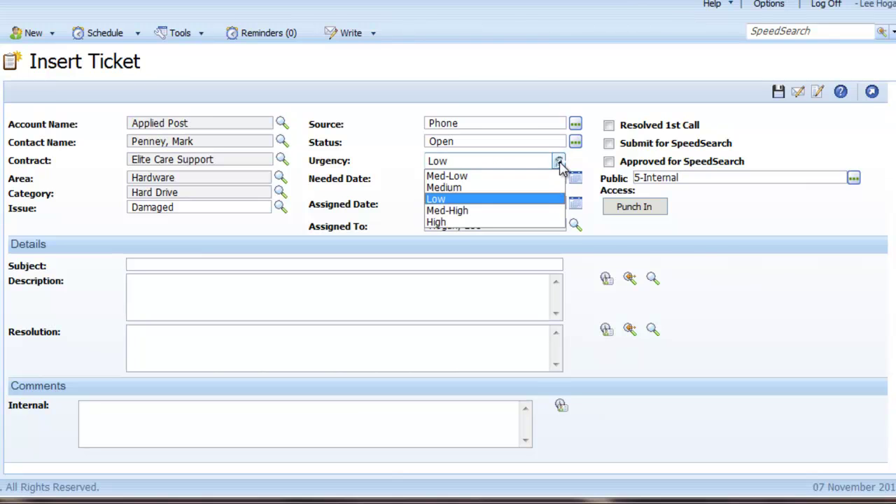
left_click(529, 188)
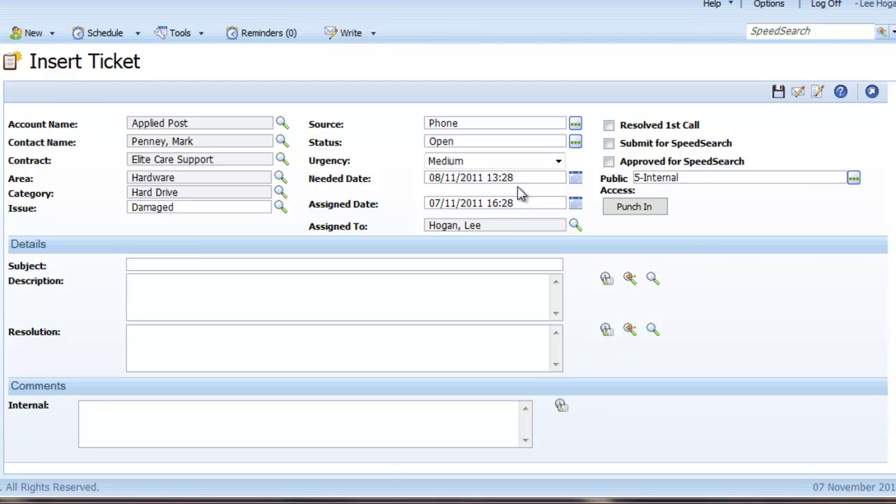
left_click(576, 183)
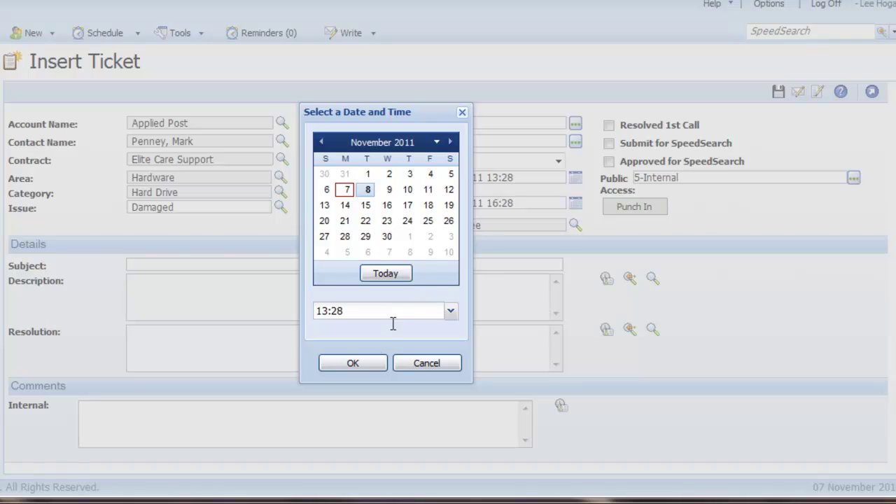
left_click(421, 364)
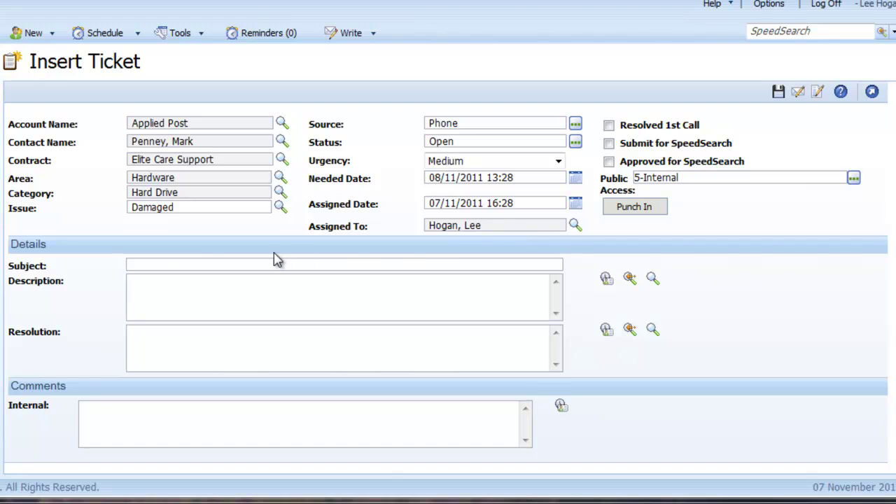
- Enter the subject "Hard drive is noisy" and the timestamped description "During start up the hard drive makes a loud noise", and save the ticket
left_click(160, 263)
type("Hard drive is noisy")
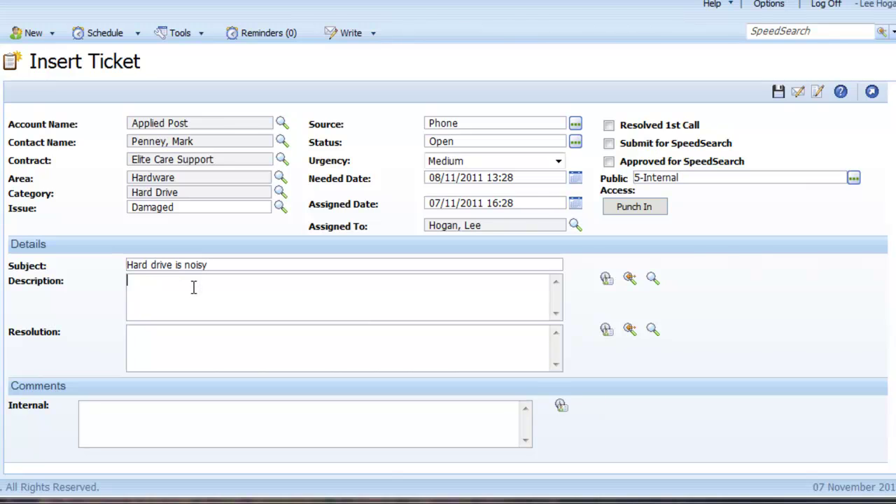
left_click(606, 279)
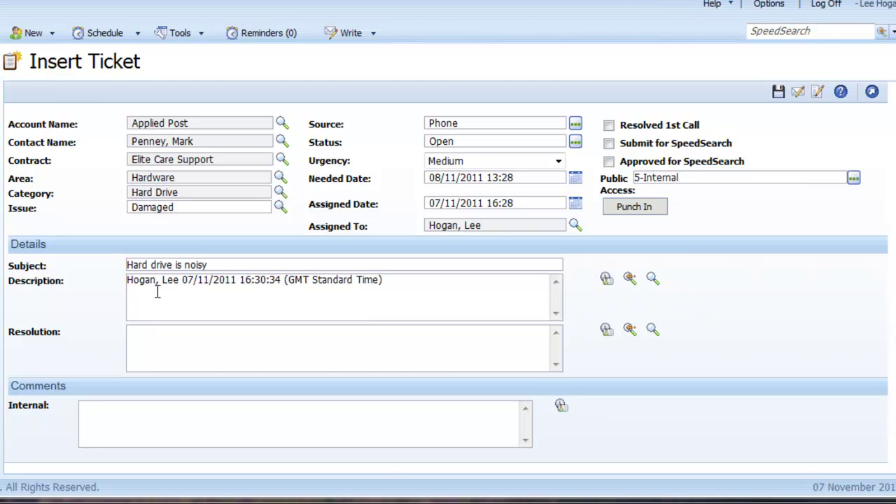
type("During st")
type("makes a loud noise")
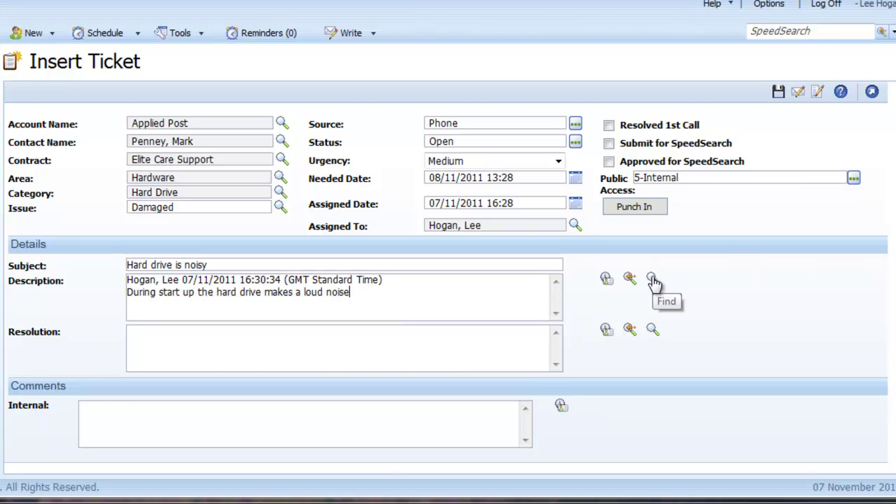
left_click(420, 350)
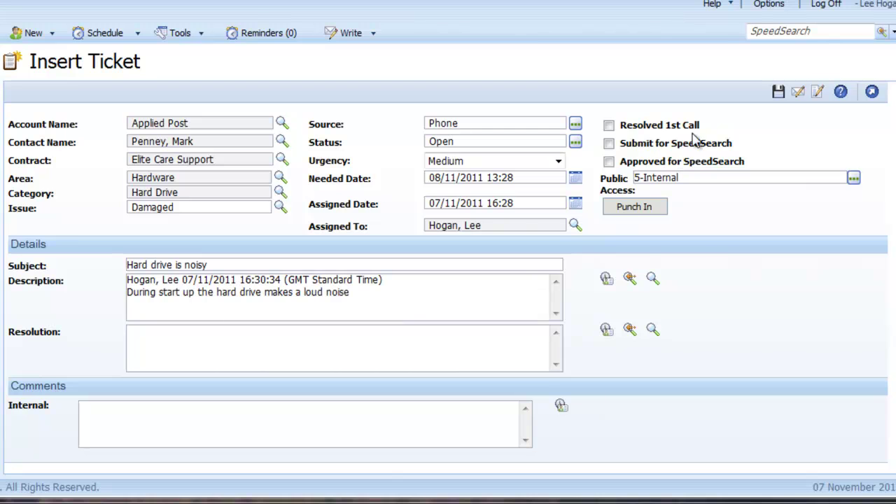
left_click(779, 92)
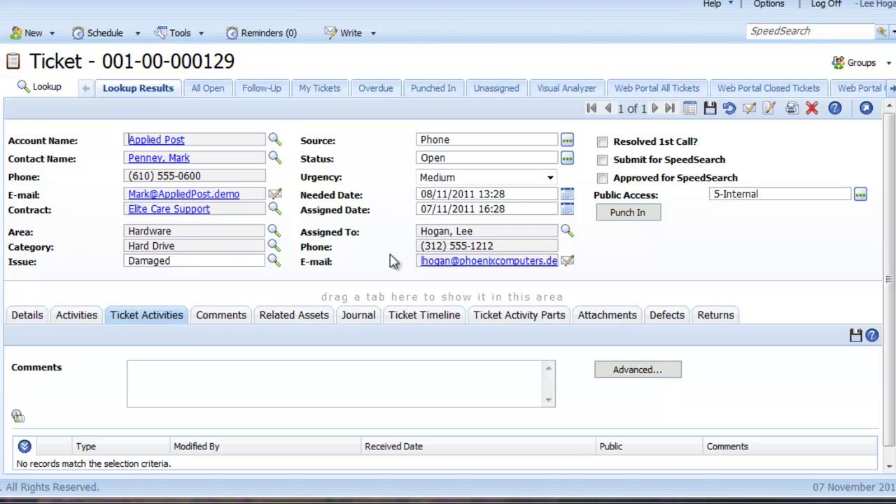
- Review the saved ticket's details and its associated activities
left_click(34, 317)
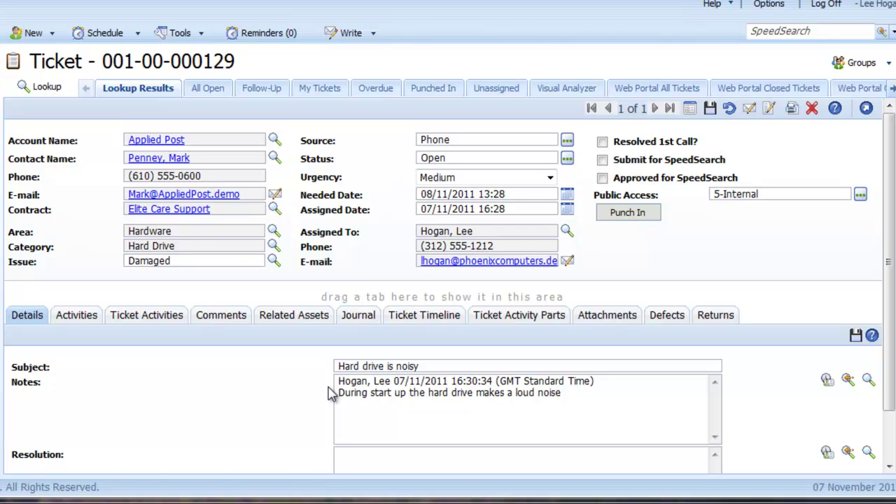
left_click(79, 317)
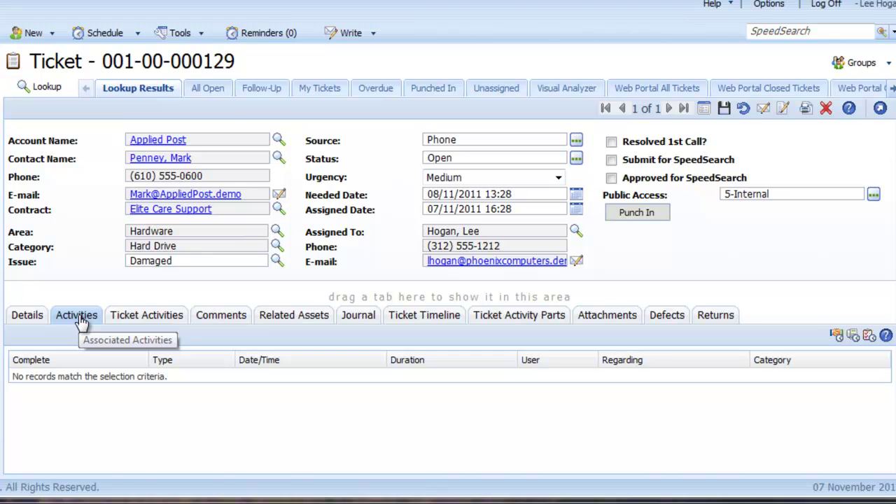
- Review the saved ticket's ticket activities and its comments
left_click(130, 317)
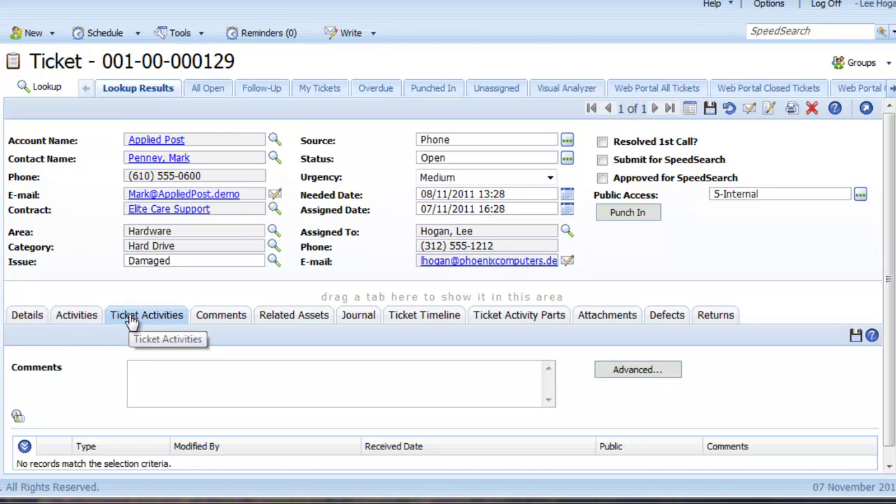
left_click(231, 319)
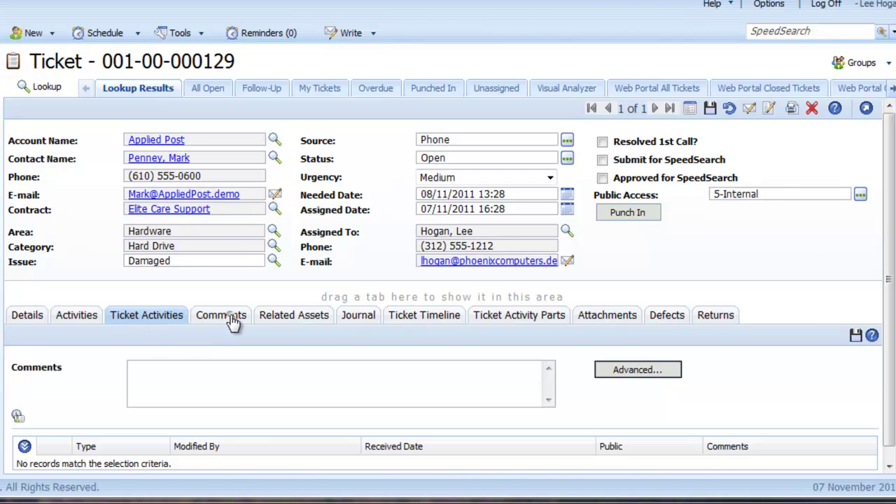
- Add the Lenovo ThinkPad LAP1 to the ticket's related assets, searching for serial numbers containing "lap"
left_click(279, 322)
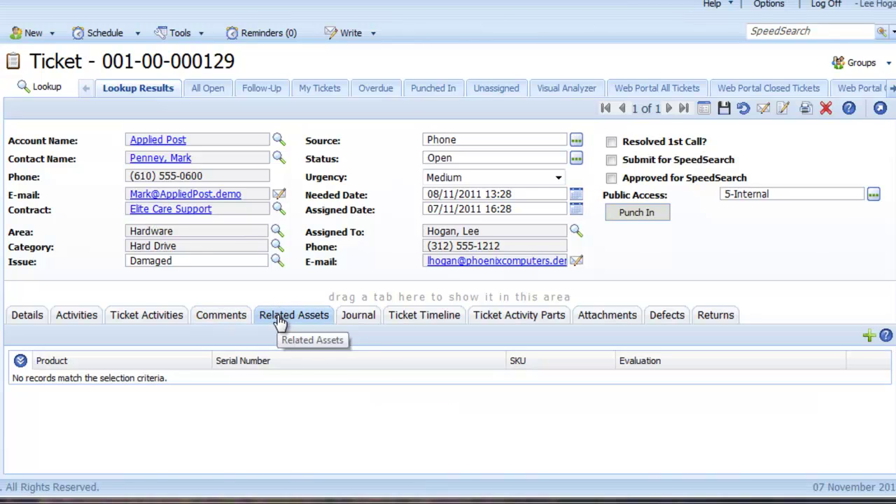
left_click(869, 338)
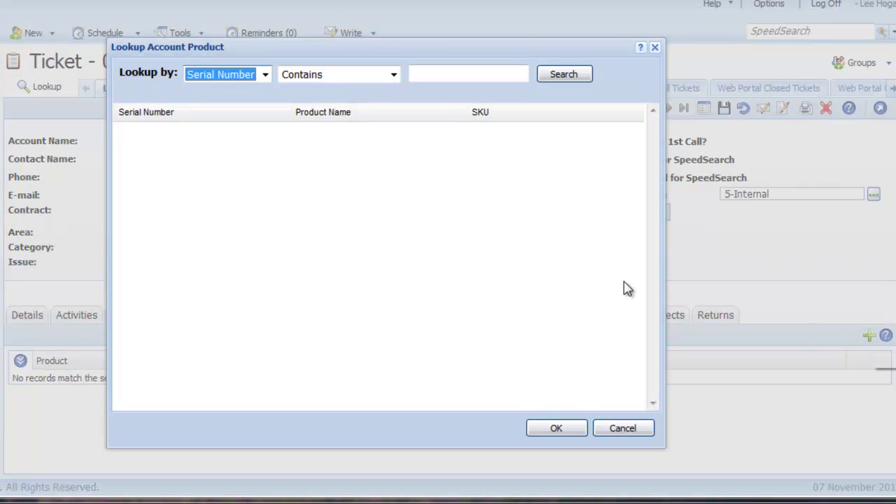
left_click(425, 74)
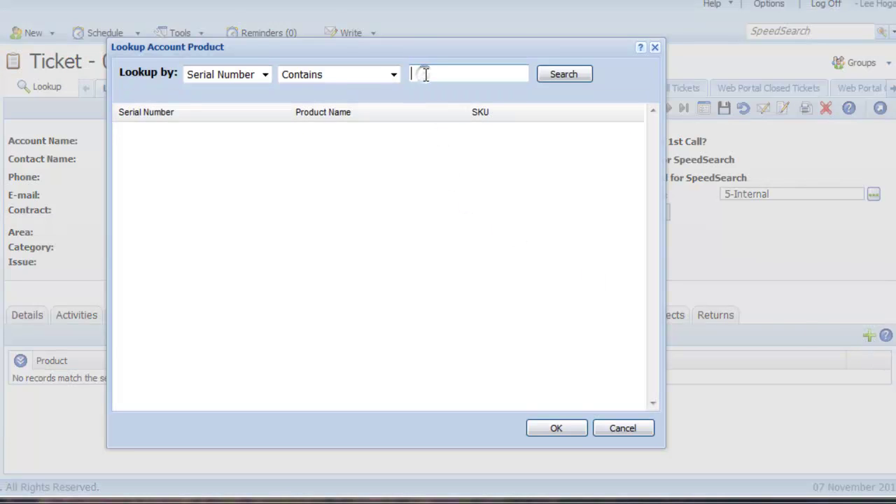
type("lap")
left_click(563, 77)
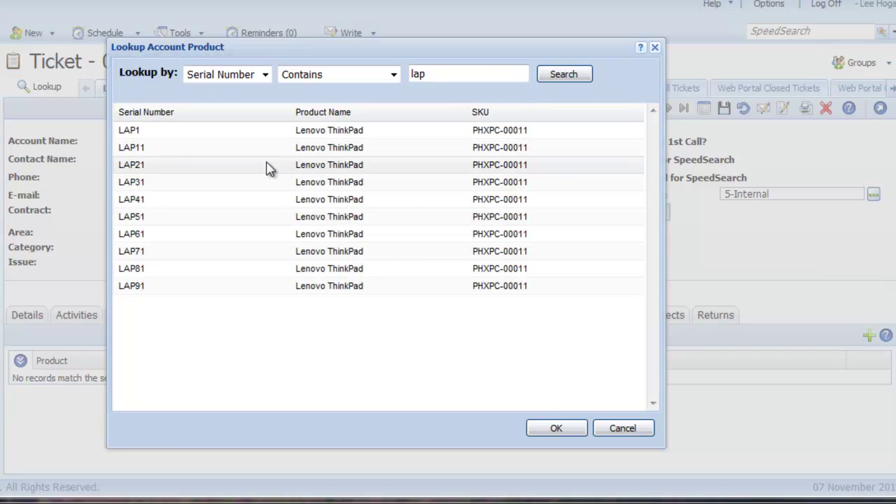
left_click(270, 132)
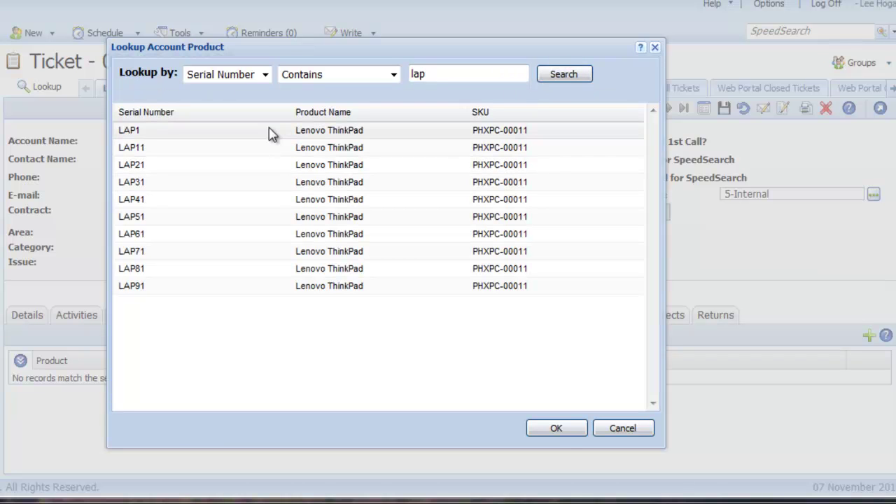
left_click(560, 434)
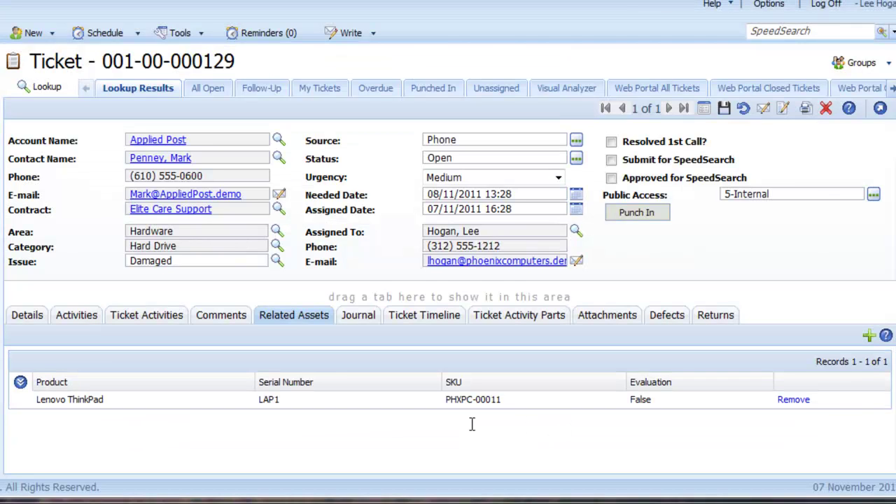
- Review the ticket's journal with its audit trail, its timeline, activity parts and attachments
left_click(361, 316)
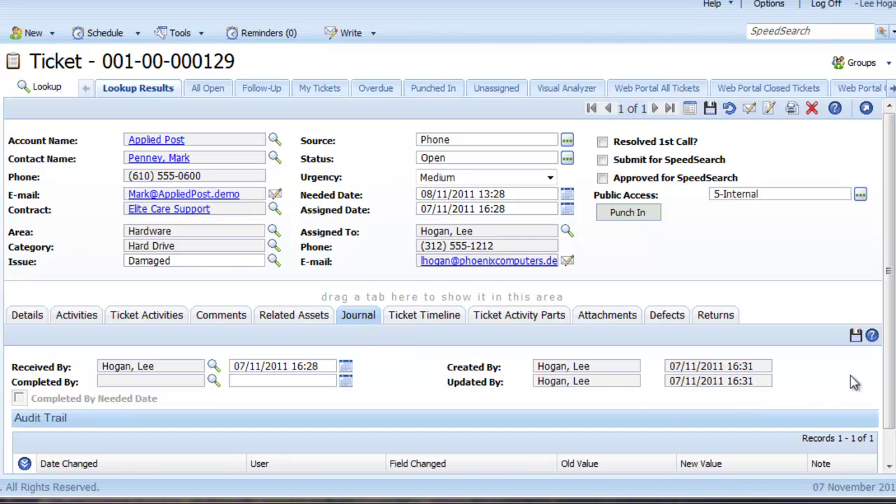
scroll(889, 378, "down", 1)
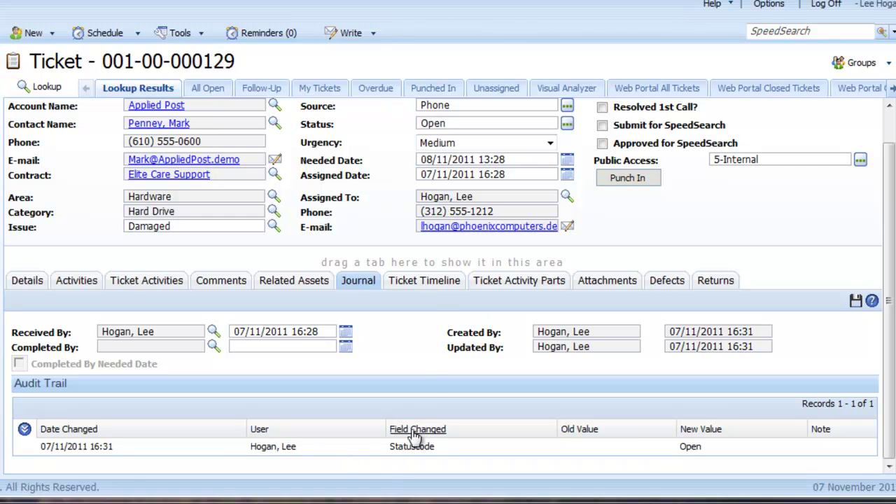
left_click(424, 282)
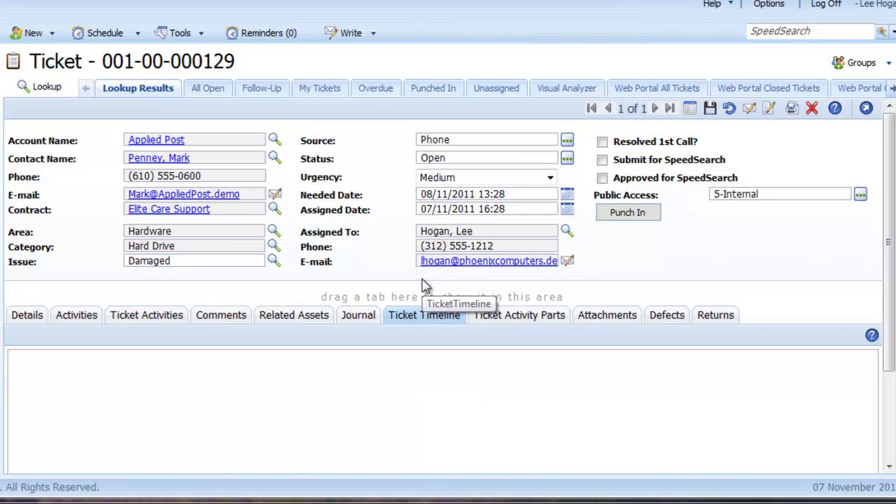
left_click(501, 319)
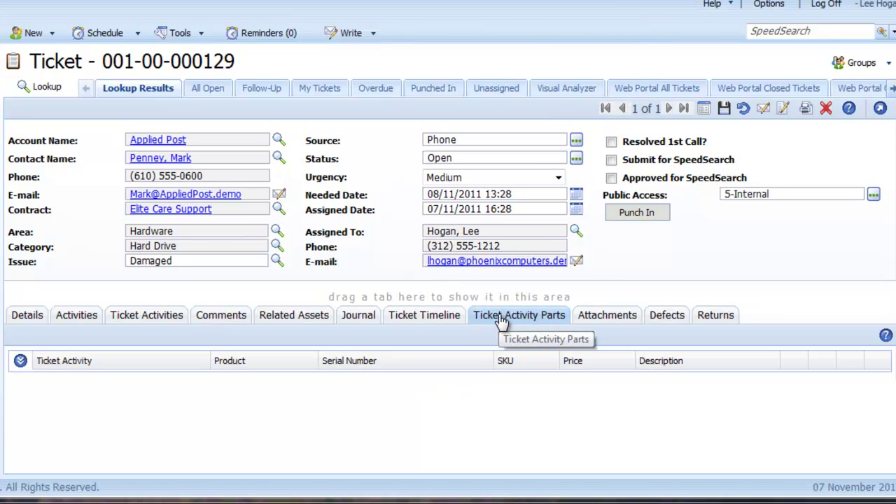
left_click(602, 322)
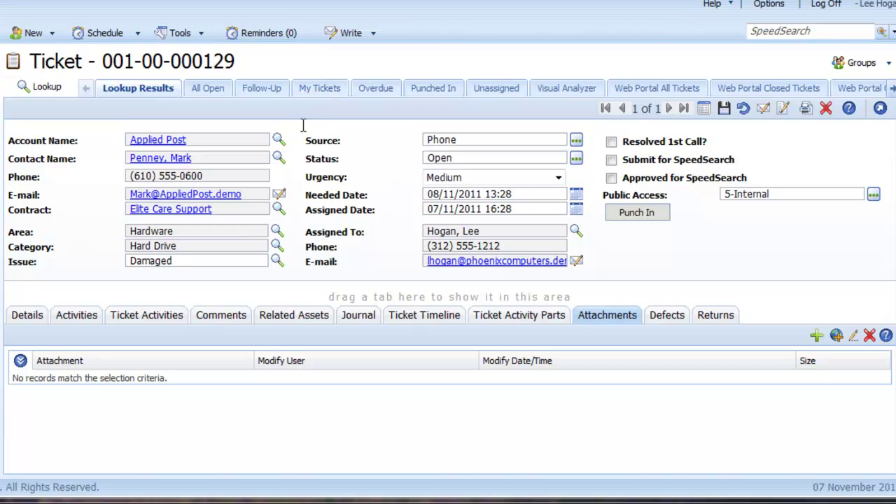
- Open the contact linked to the ticket and view the tickets logged for that contact
left_click(160, 160)
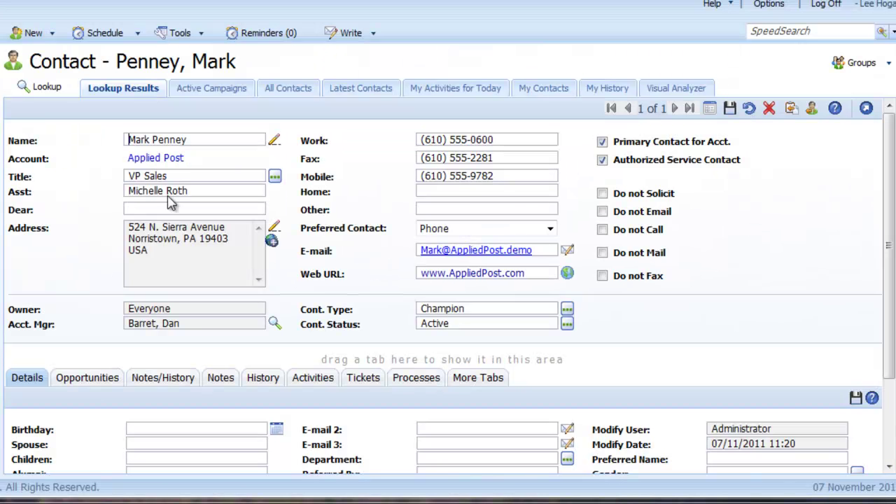
left_click(354, 378)
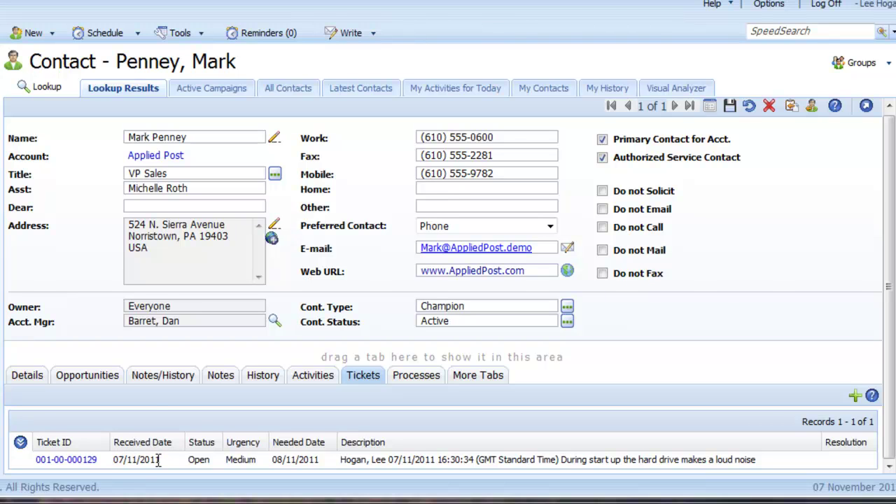
- On the Applied Post account, dock the tickets list above the other detail tabs, and open the account's Elite Care Support contract
left_click(150, 157)
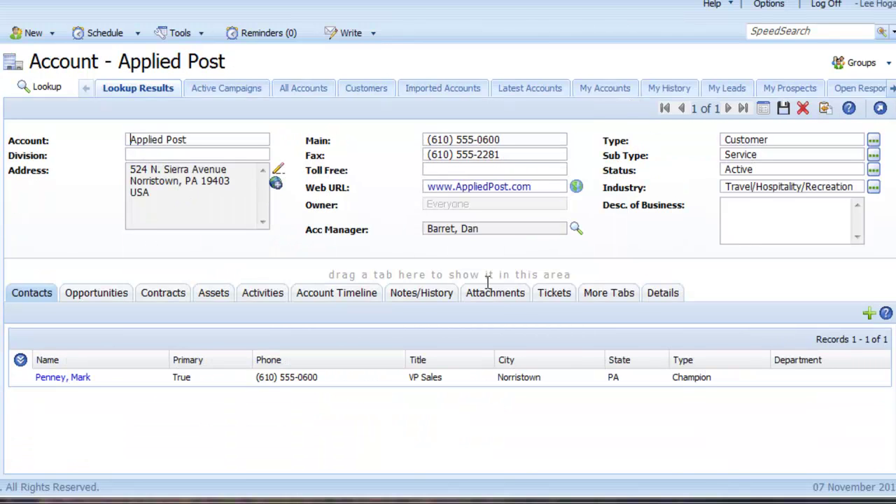
left_click_drag(553, 297, 511, 276)
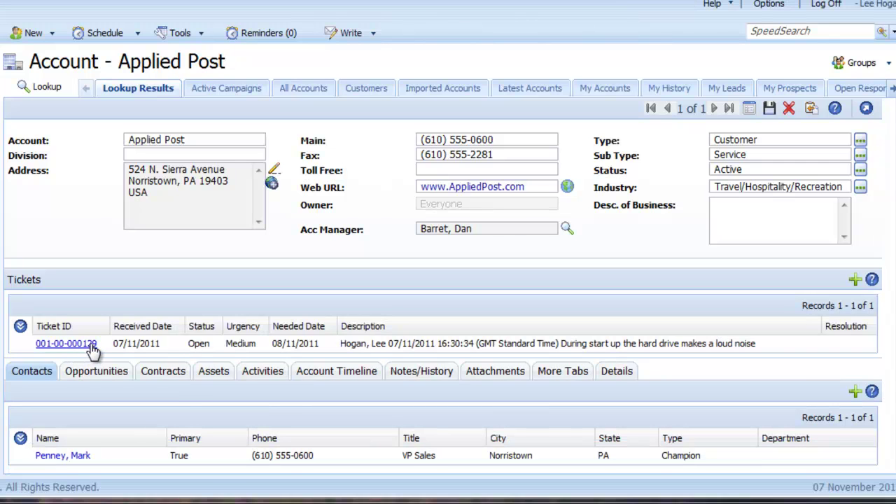
left_click(161, 375)
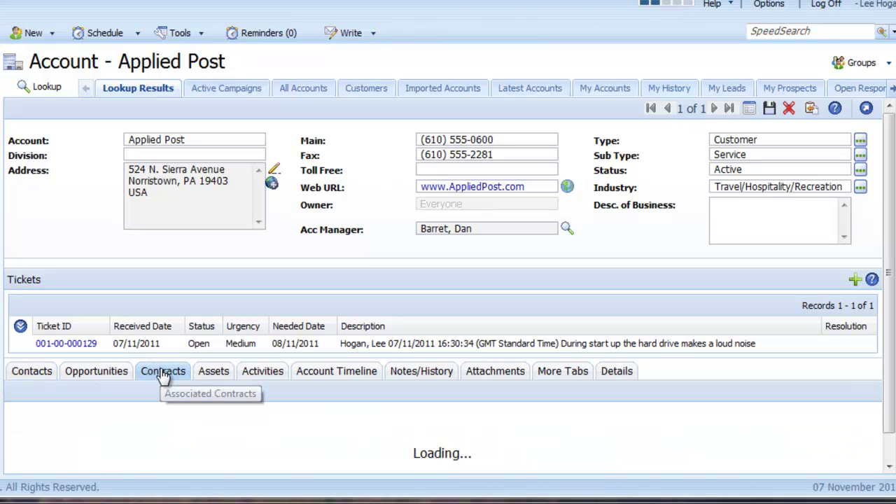
left_click(89, 466)
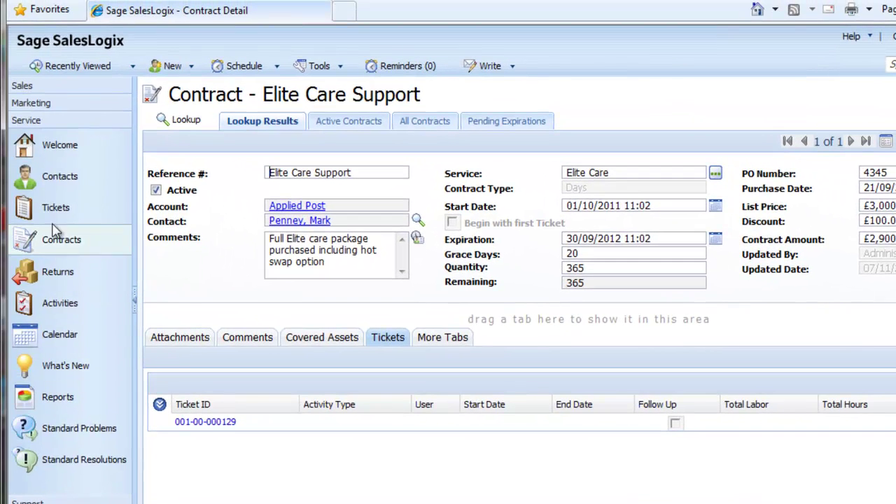
- Look up tickets whose Ticket ID contains 129 and open the matching Applied Post ticket
mouse_move(54, 210)
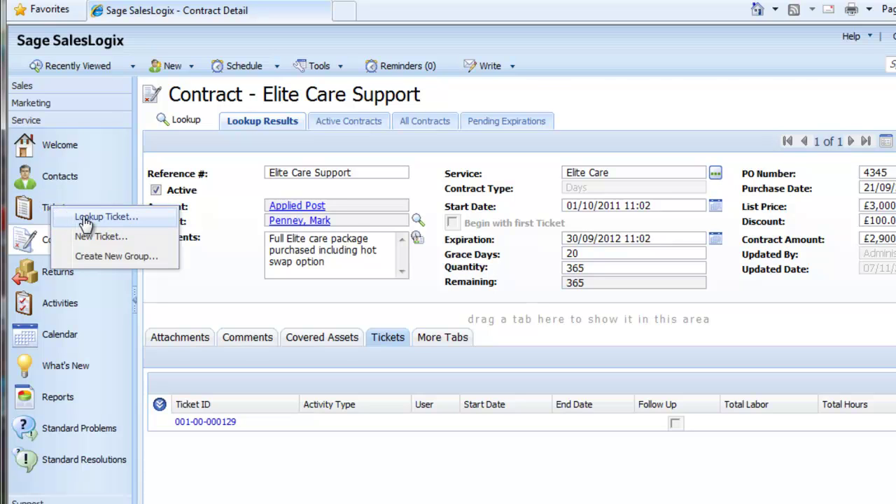
left_click(85, 218)
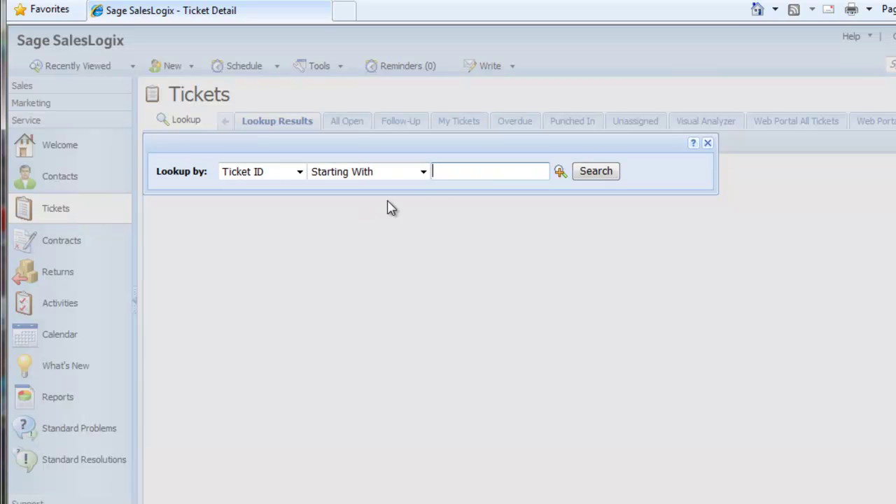
left_click(424, 172)
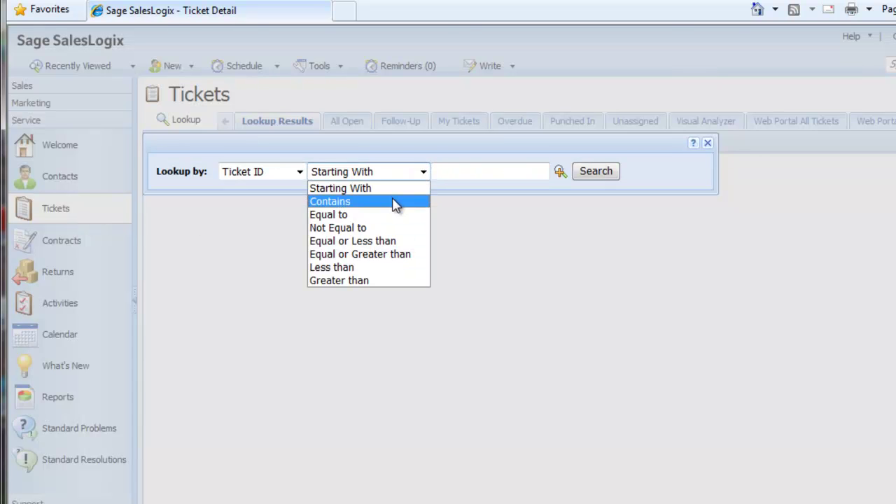
left_click(396, 203)
left_click(442, 174)
type("129")
left_click(594, 179)
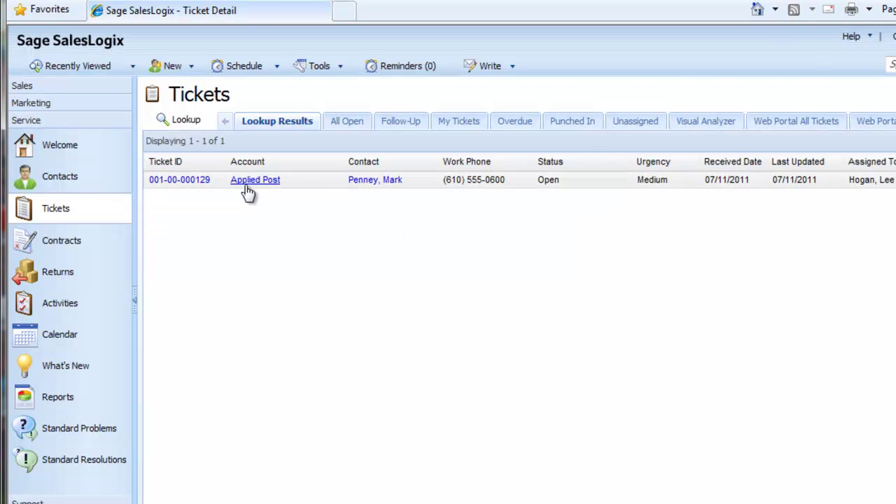
left_click(194, 183)
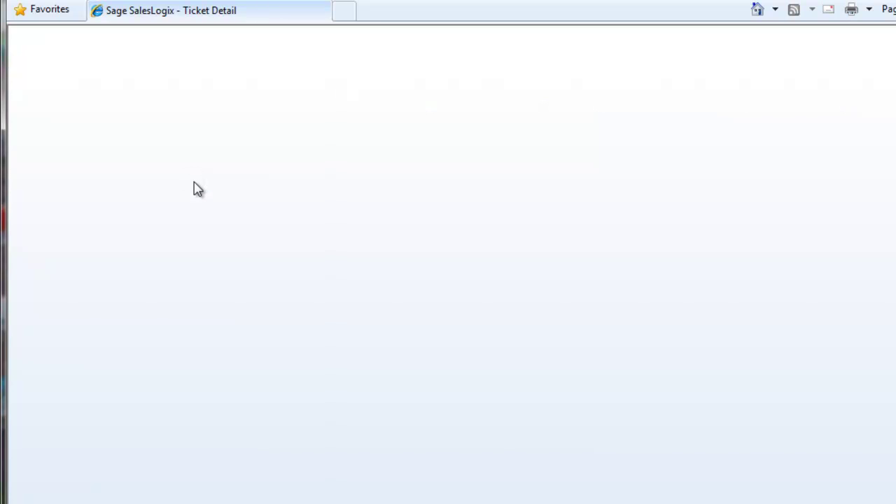